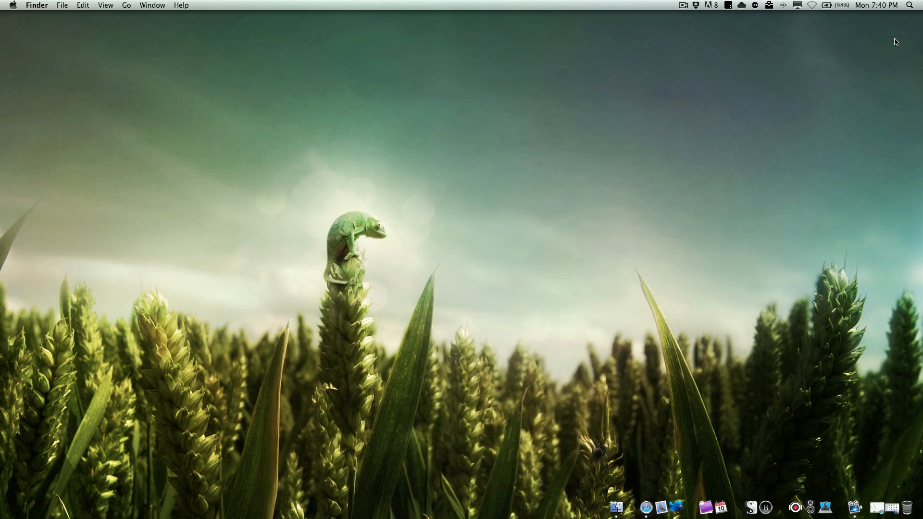
View the installed applications in Launchpad and return to the desktop.
key(F4)
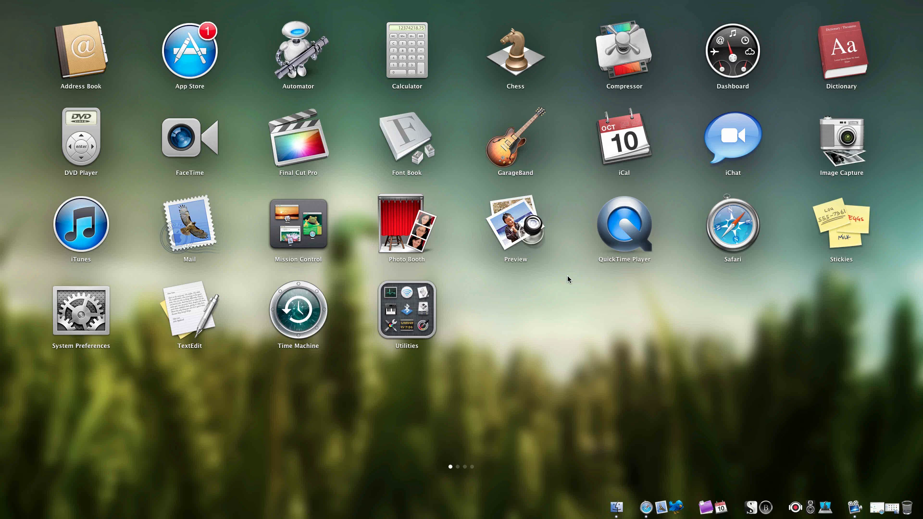
key(F3)
key(F3)
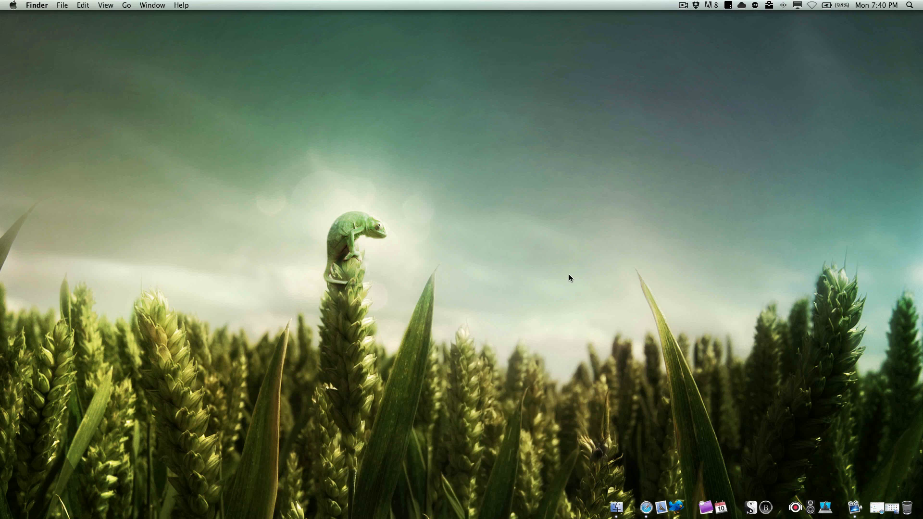
Launch Automator from the Applications folder and create a new document of the Application type.
click(892, 508)
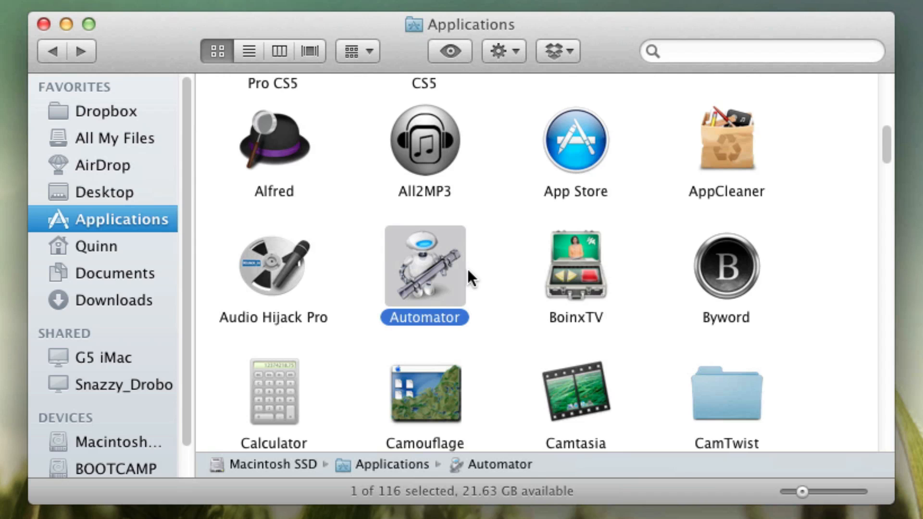
double_click(413, 253)
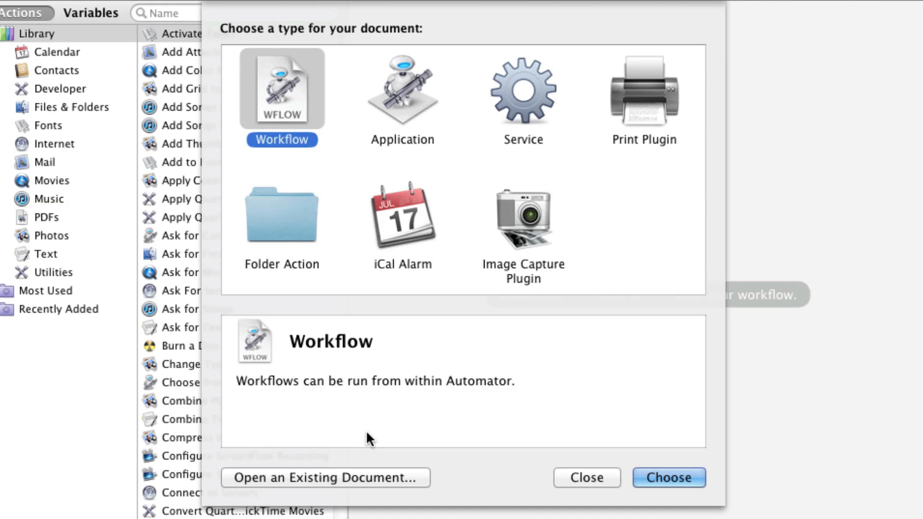
click(392, 138)
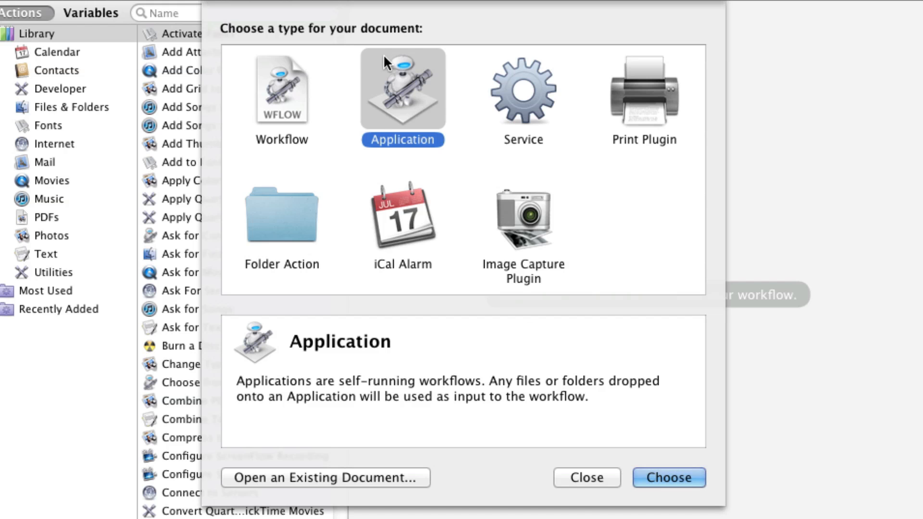
click(691, 475)
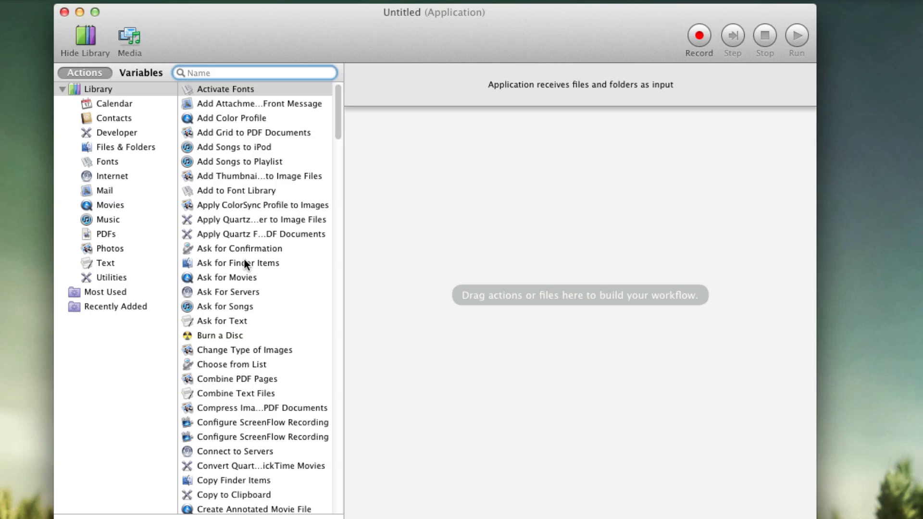
Filter the action library by "URL" and add the Get Specified URLs action as the only action in the workflow.
scroll(244, 262, down, 15)
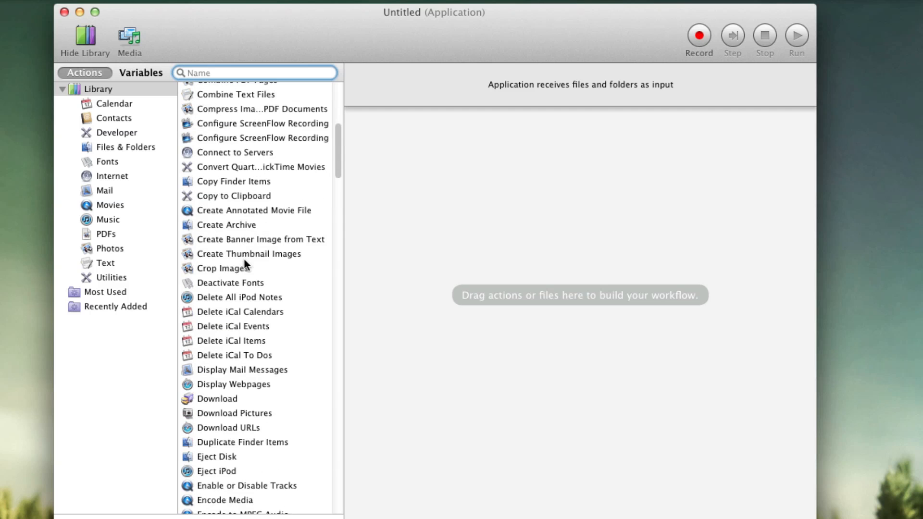
scroll(244, 262, up, 15)
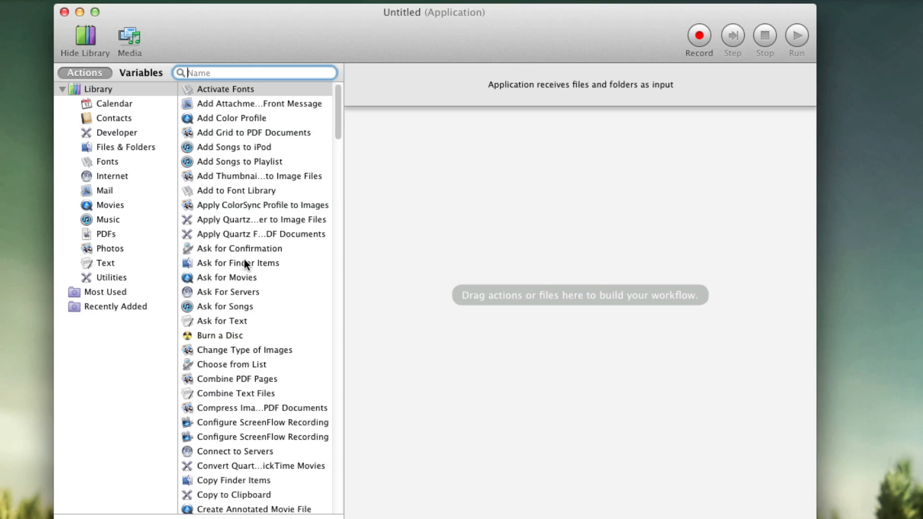
text(URL)
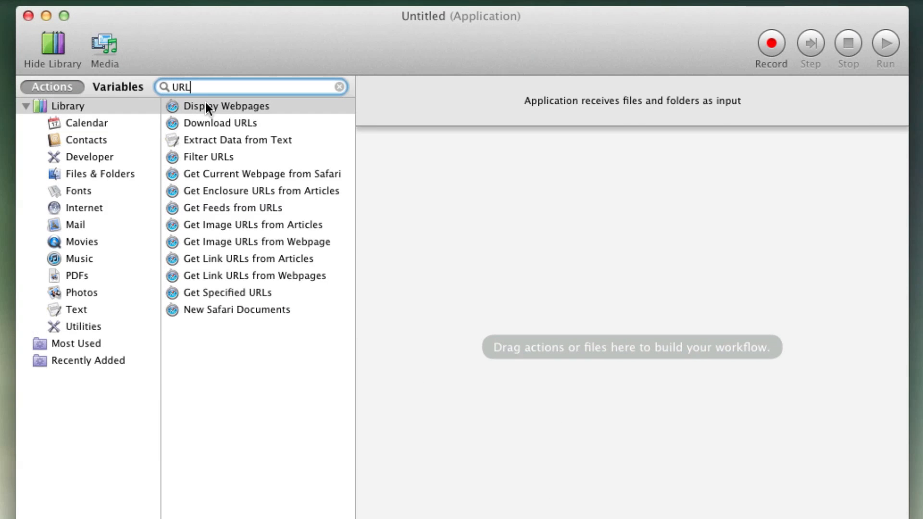
drag(206, 103, 778, 238)
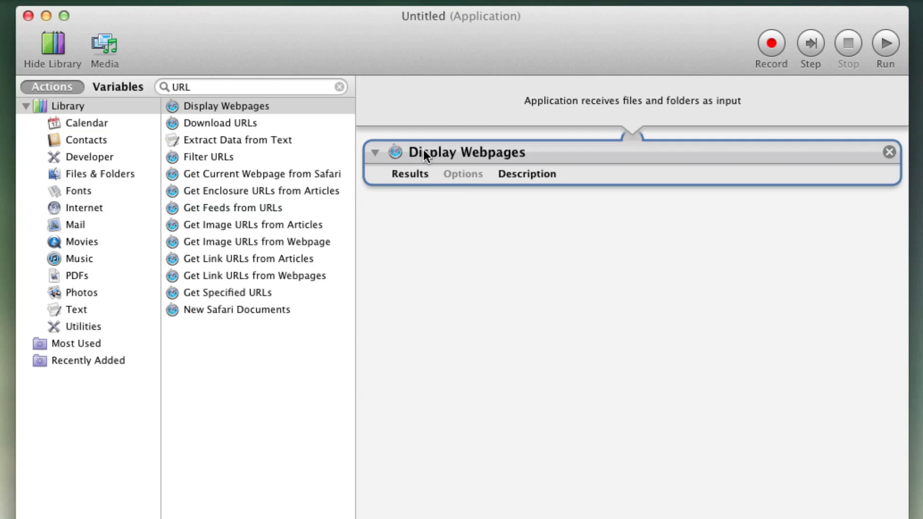
click(889, 152)
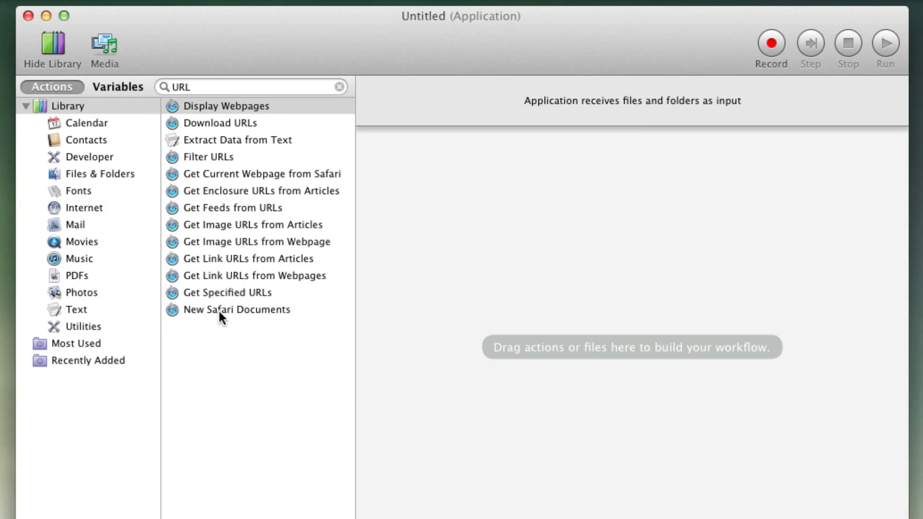
drag(210, 293, 694, 308)
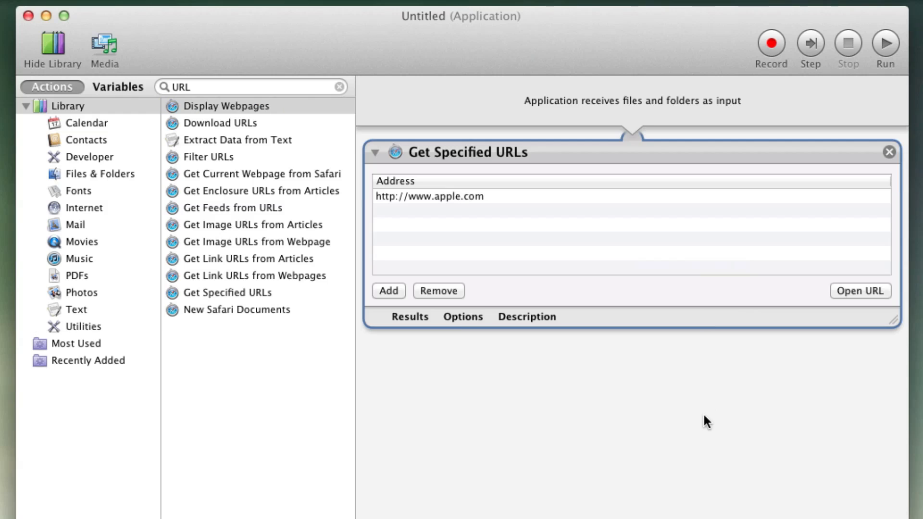
click(469, 197)
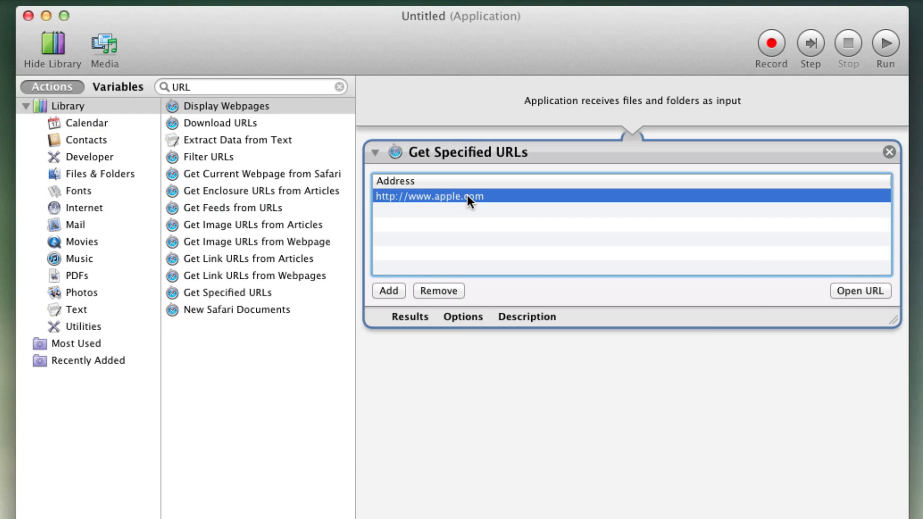
click(468, 196)
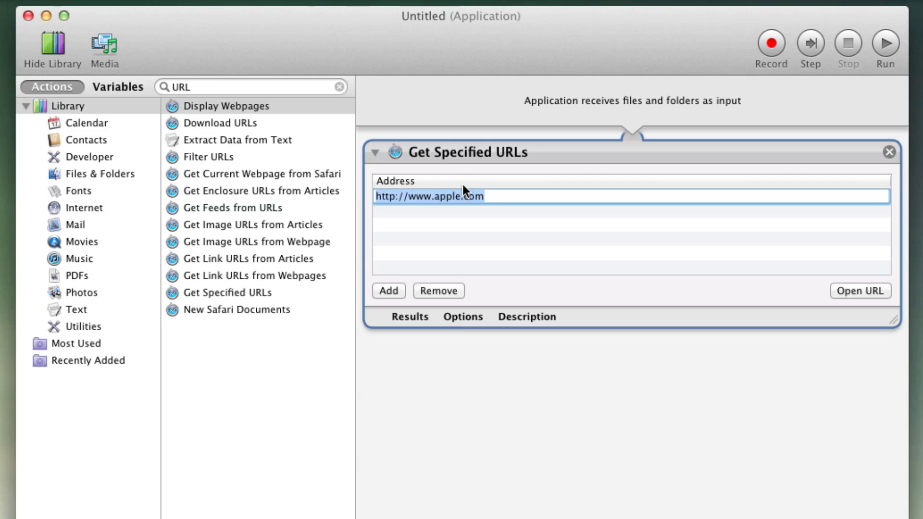
click(436, 195)
drag(436, 195, 774, 256)
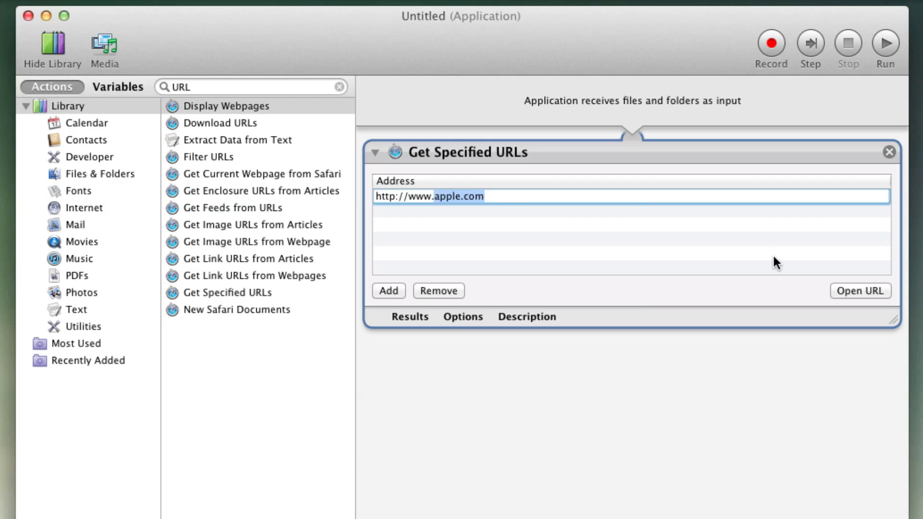
text(twitter.)
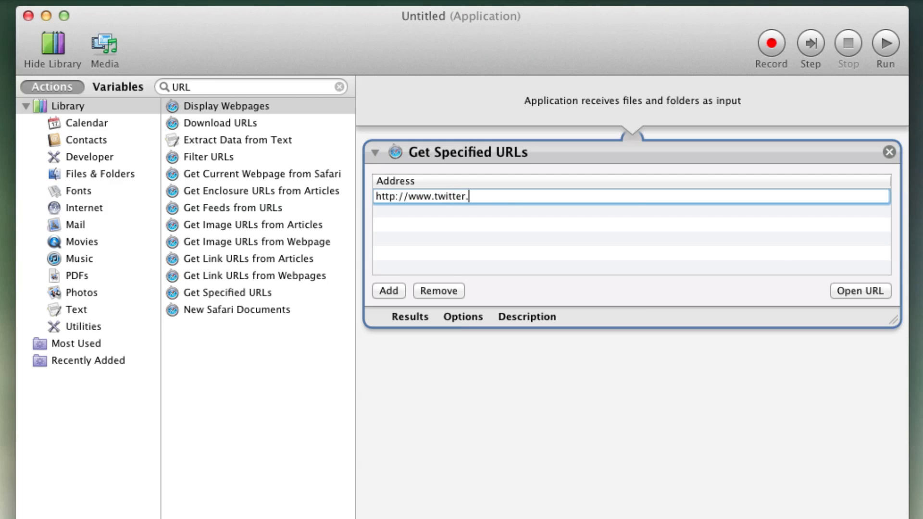
text(com)
key(Return)
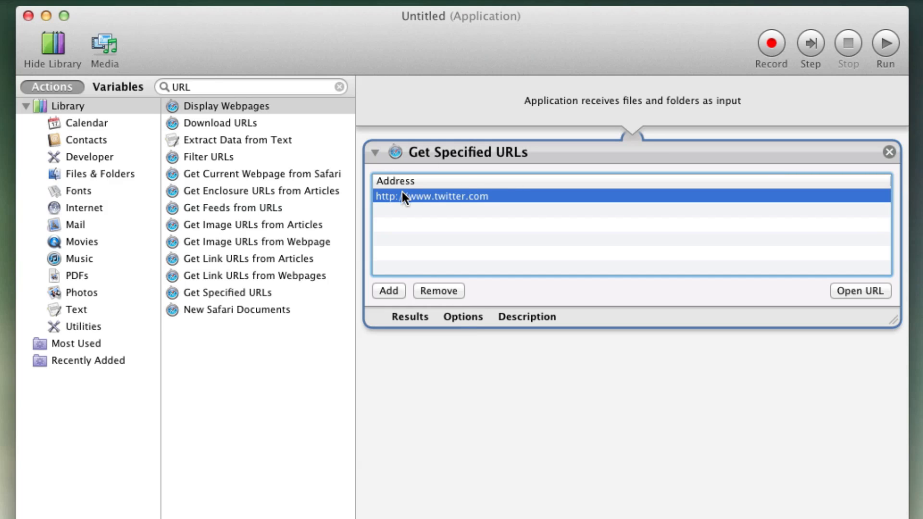
Add the Display Webpages action to the workflow, placed below Get Specified URLs.
drag(232, 106, 648, 394)
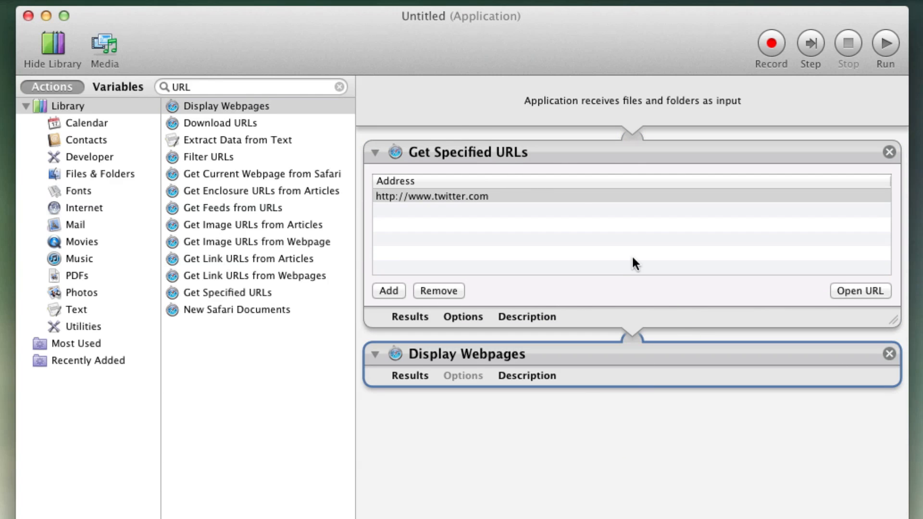
drag(630, 353, 631, 142)
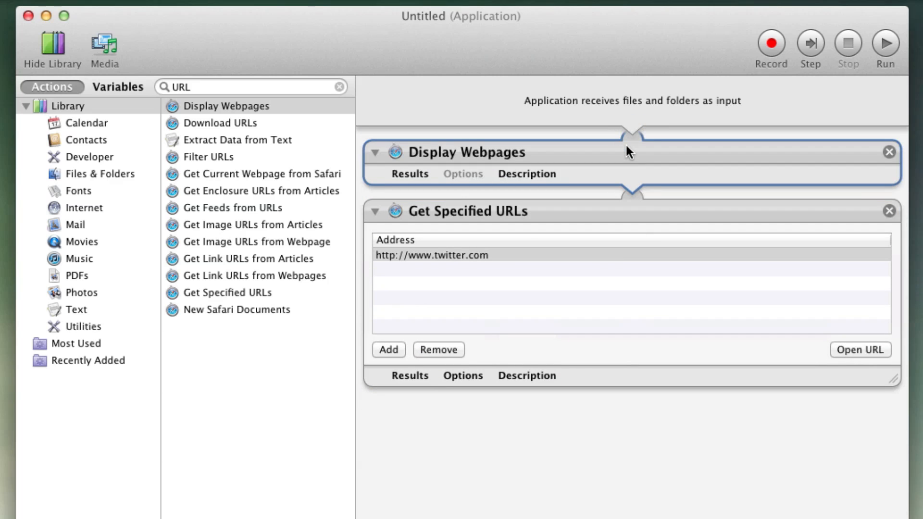
drag(627, 146, 540, 371)
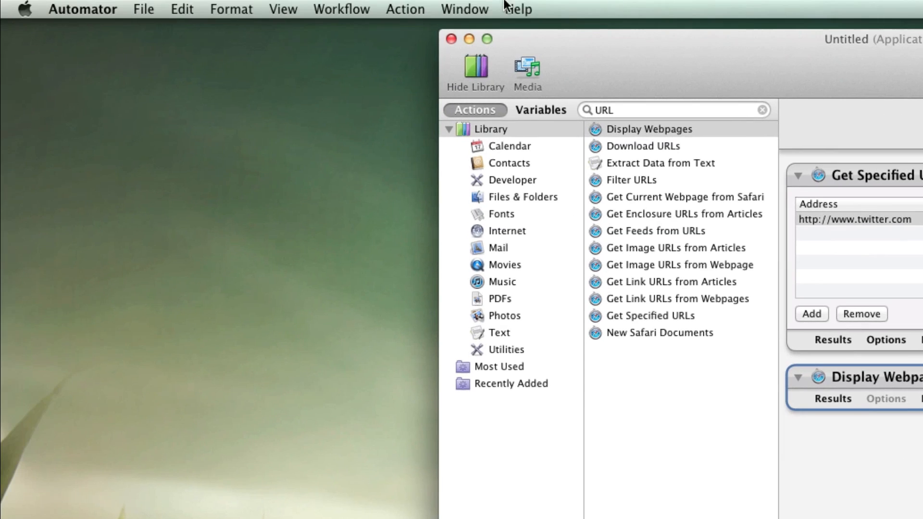
Save the workflow in Applications as "Twitter" with the Application file format, and quit Automator.
click(146, 5)
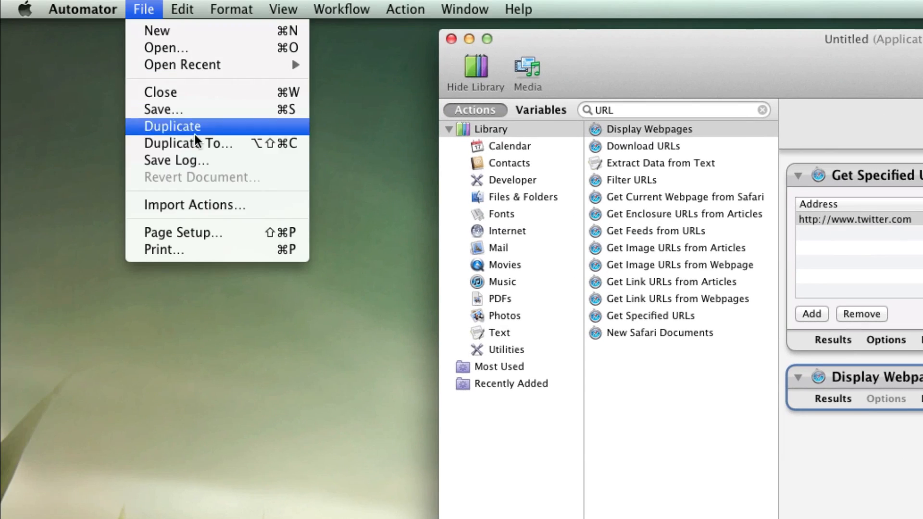
click(196, 109)
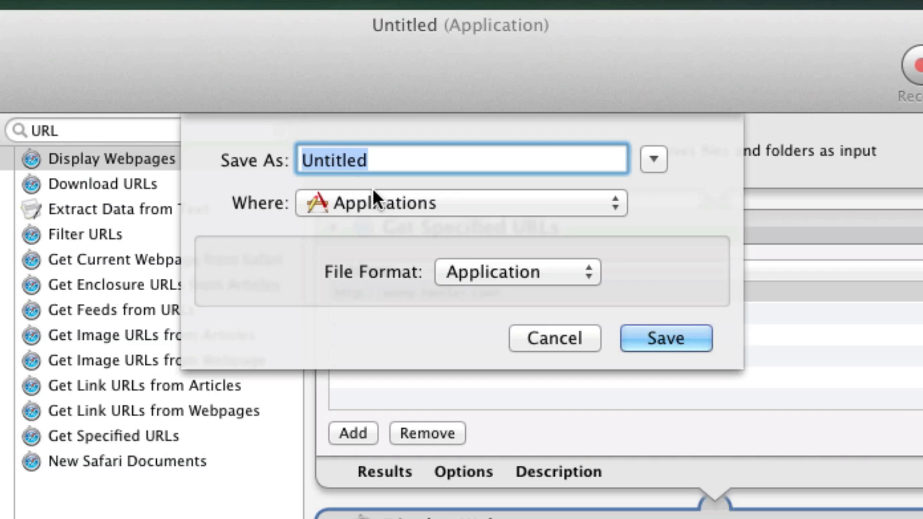
click(460, 275)
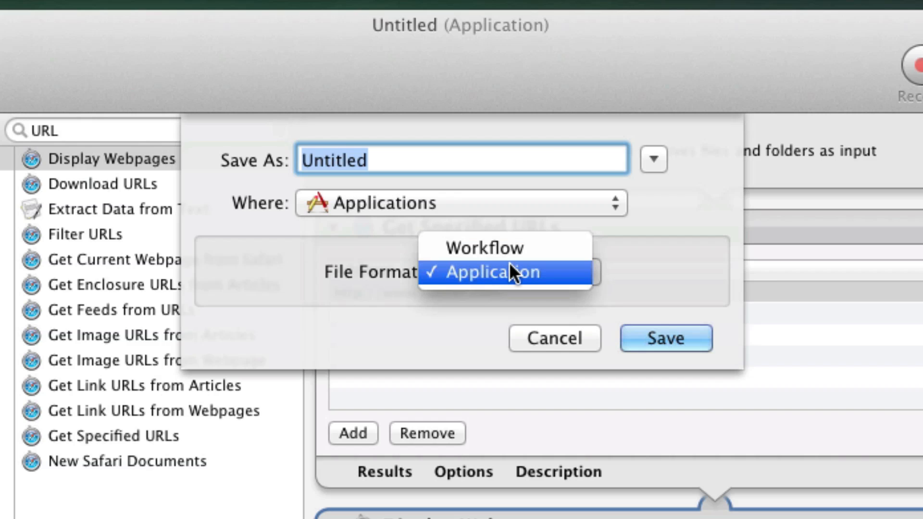
click(532, 274)
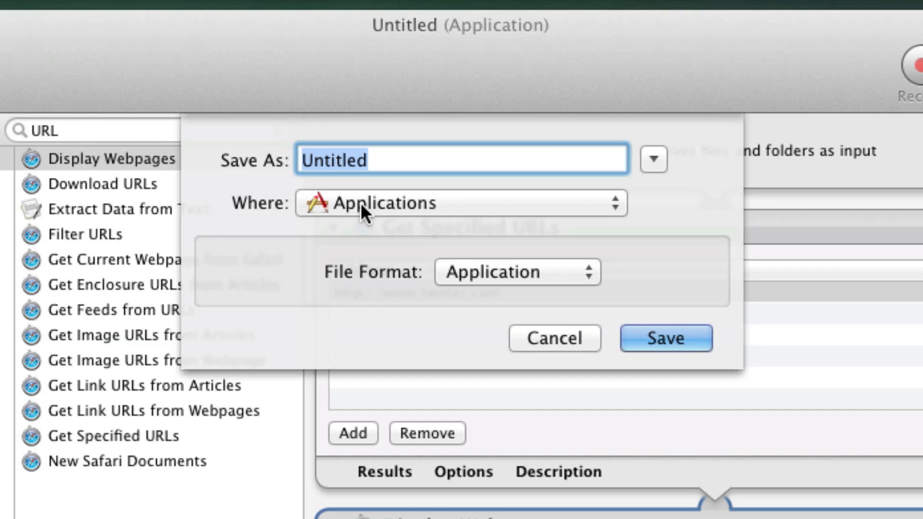
click(404, 165)
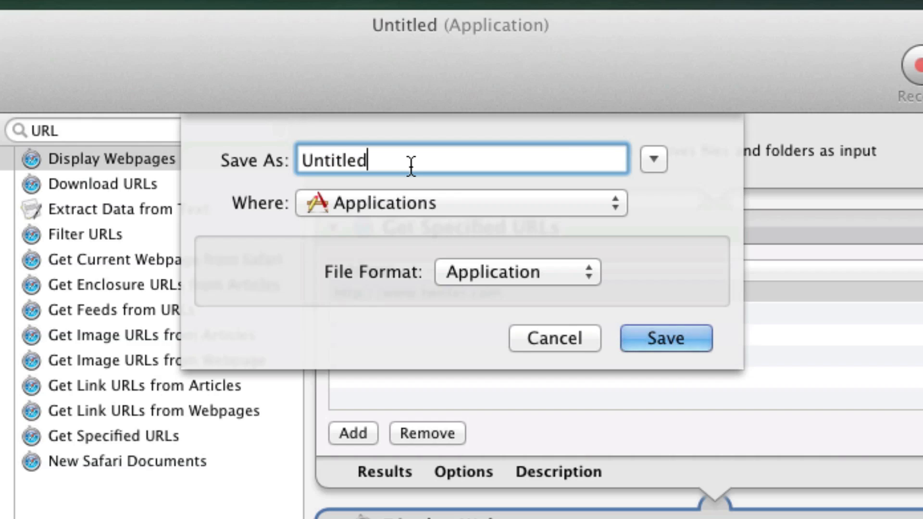
double_click(411, 166)
text(Twitter.c)
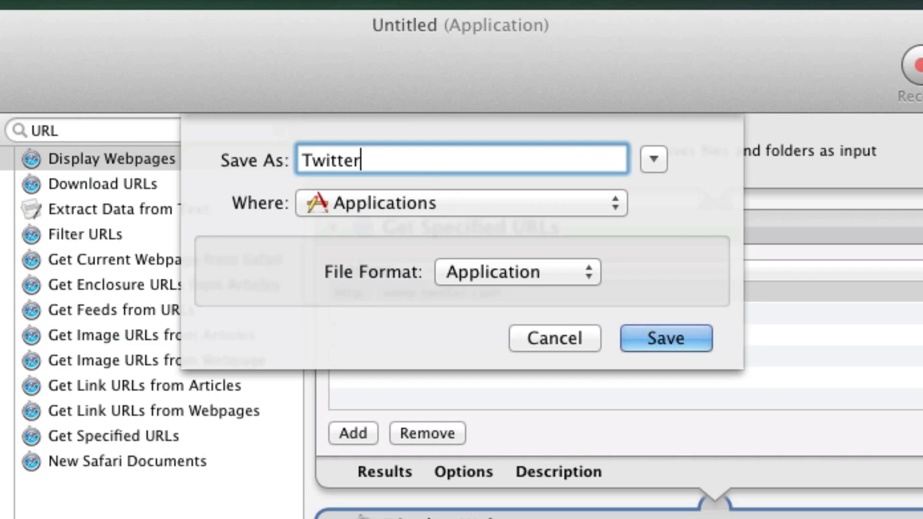
key(BackSpace)
key(BackSpace)
click(641, 343)
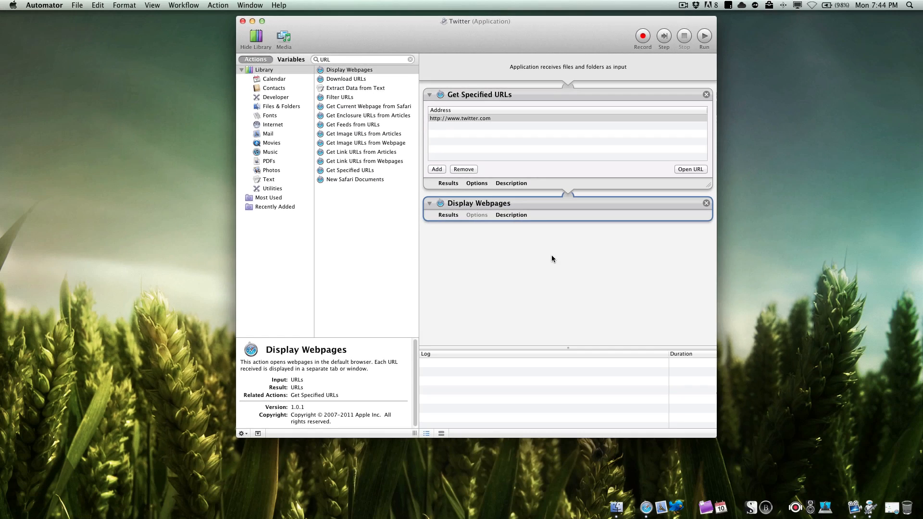
key(super+q)
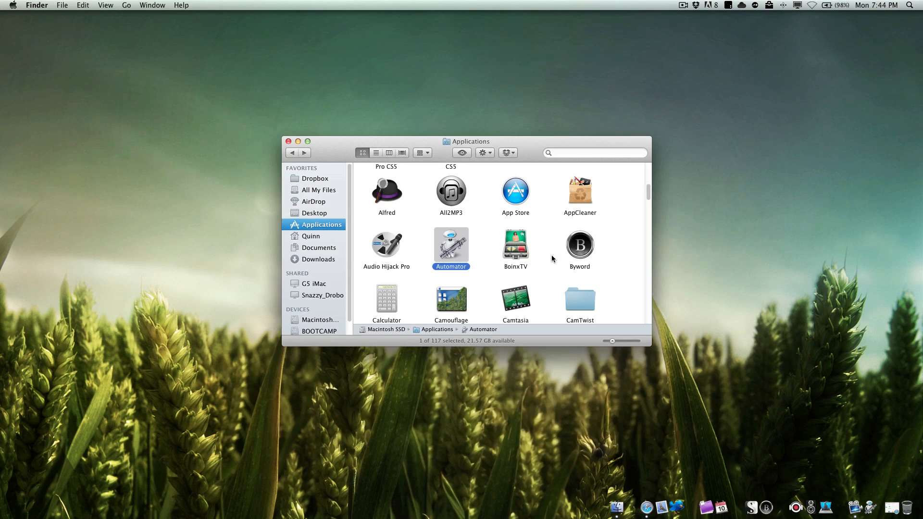
Test the new Twitter application by launching it from the Applications folder, and quit Safari.
click(608, 264)
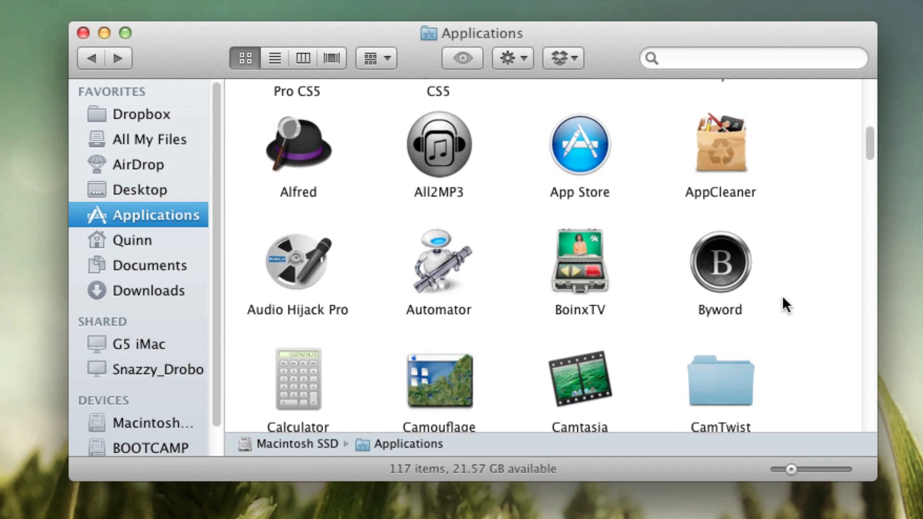
scroll(620, 265, down, 20)
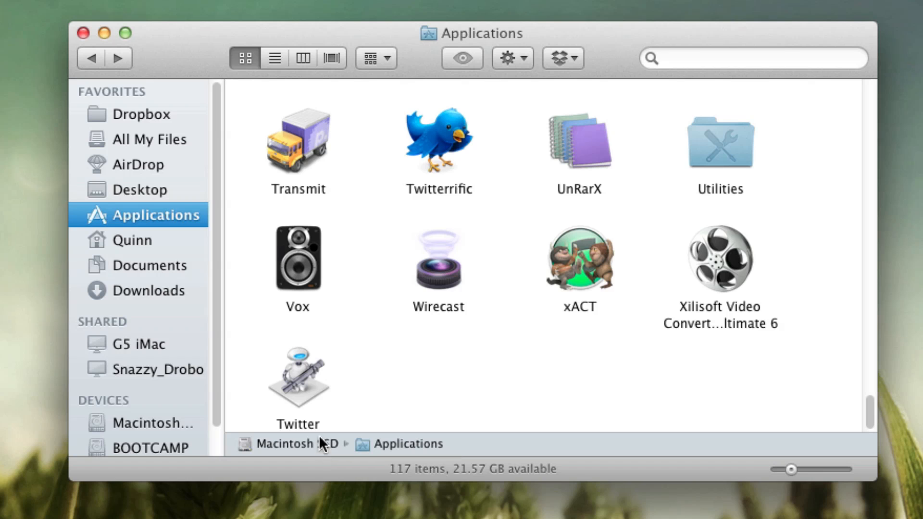
click(298, 390)
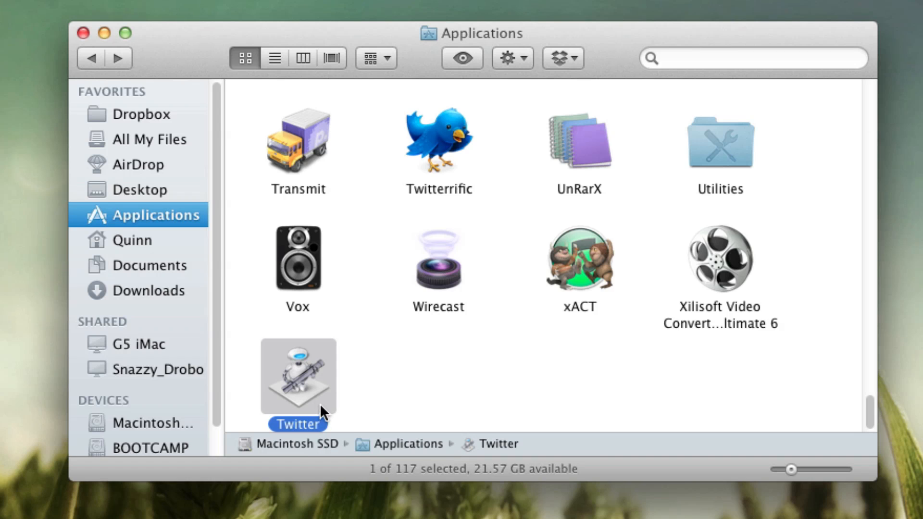
double_click(305, 375)
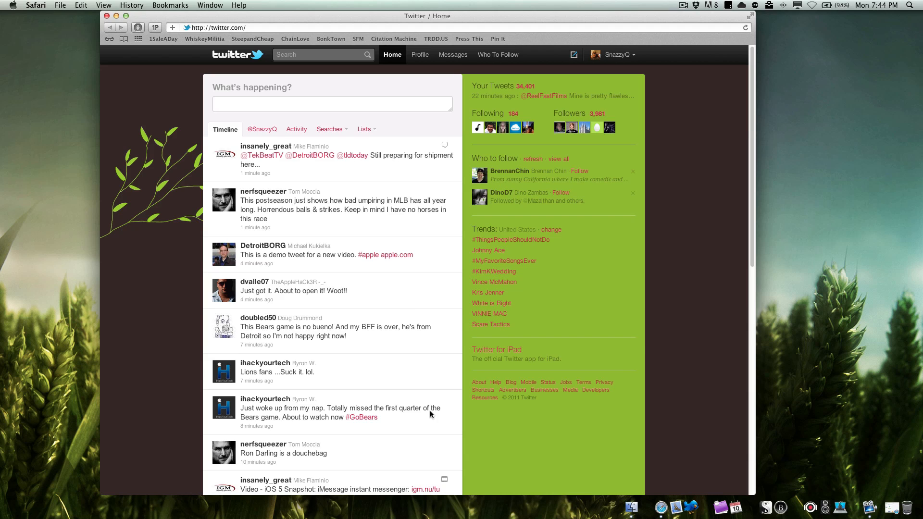
key(super+q)
Check Launchpad for the new Twitter application and return to the Applications folder.
drag(387, 300, 623, 347)
key(F4)
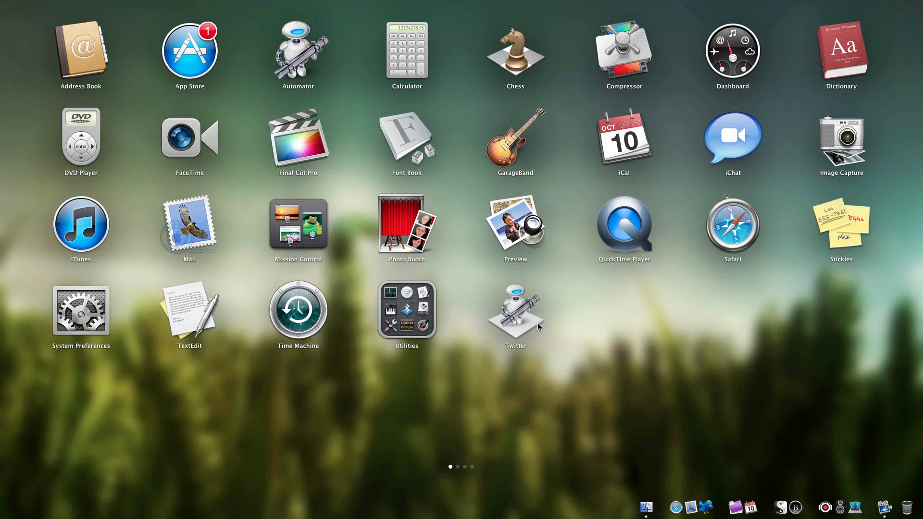
key(F4)
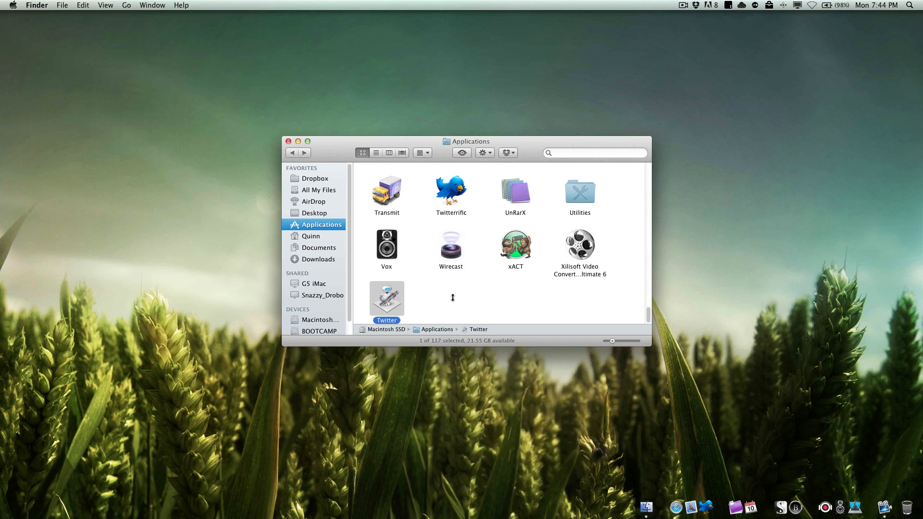
Open the Twitter application's file info, and search iconfinder.com for "twitter" icons.
key(super+i)
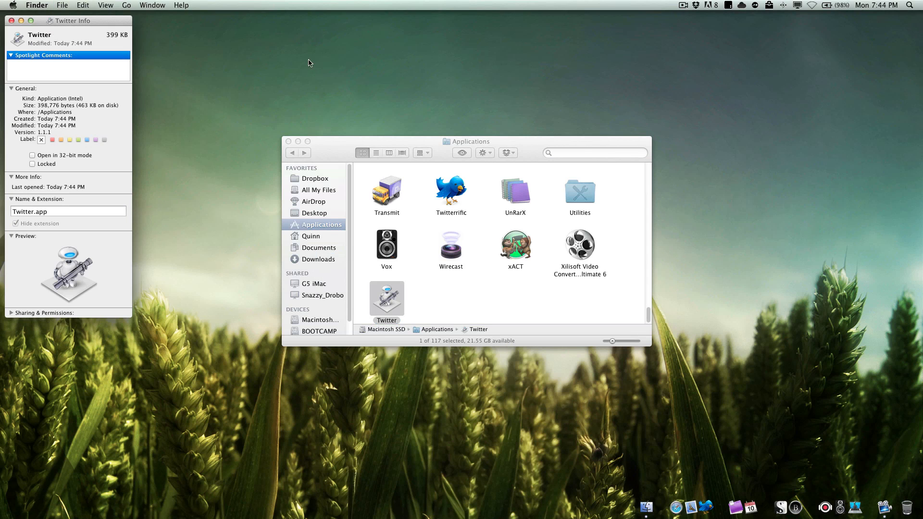
click(18, 39)
key(alt+space)
text(iconfind)
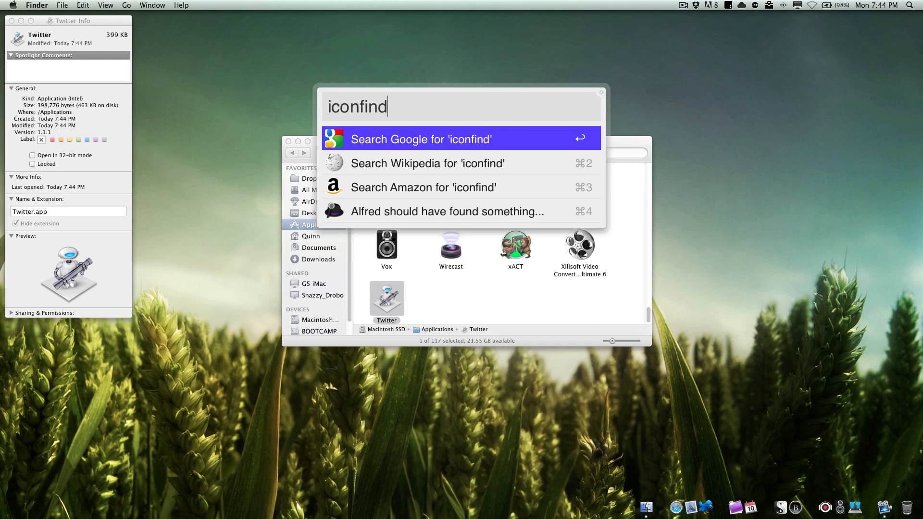
key(Return)
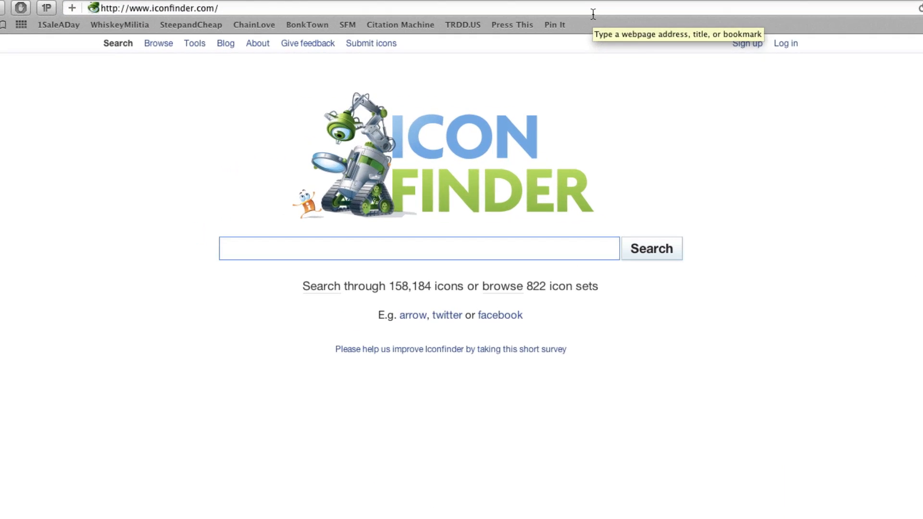
text(twitter)
key(Return)
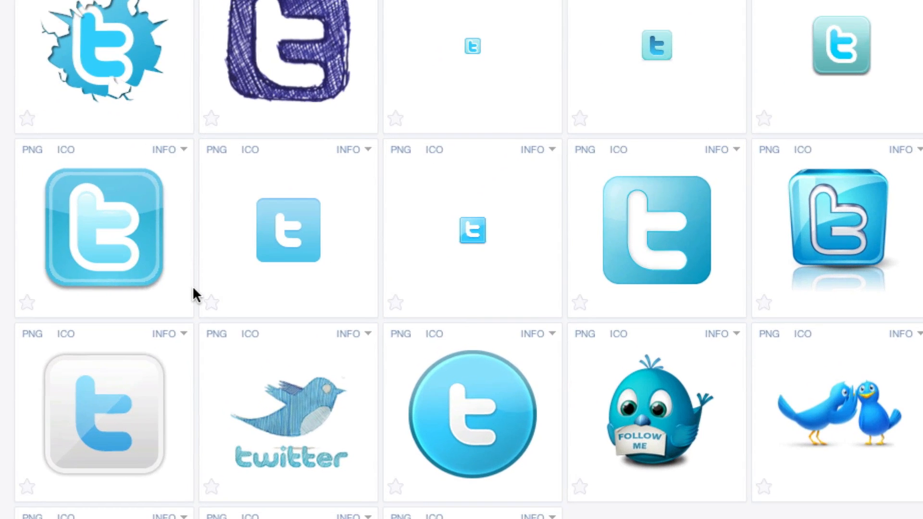
Choose the light blue rounded-square "t" icon from the search results and download its 256 x 256 ICO version.
click(110, 249)
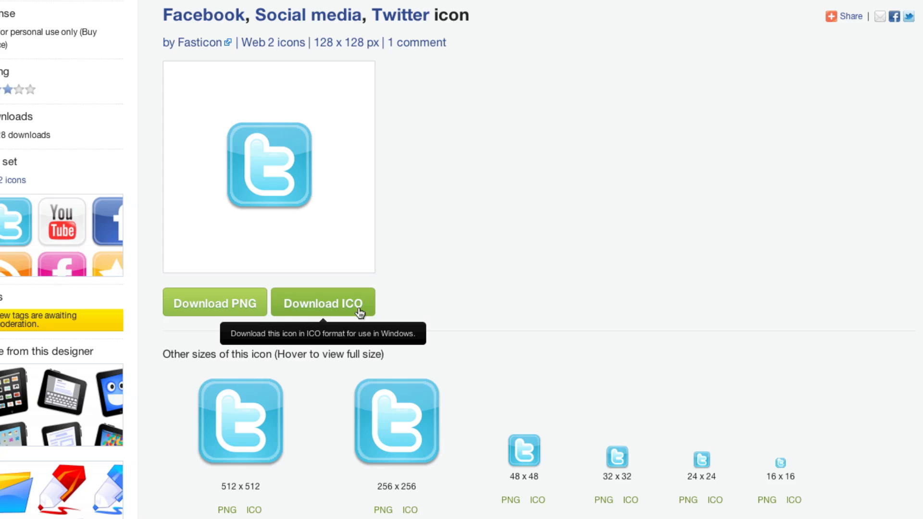
click(324, 305)
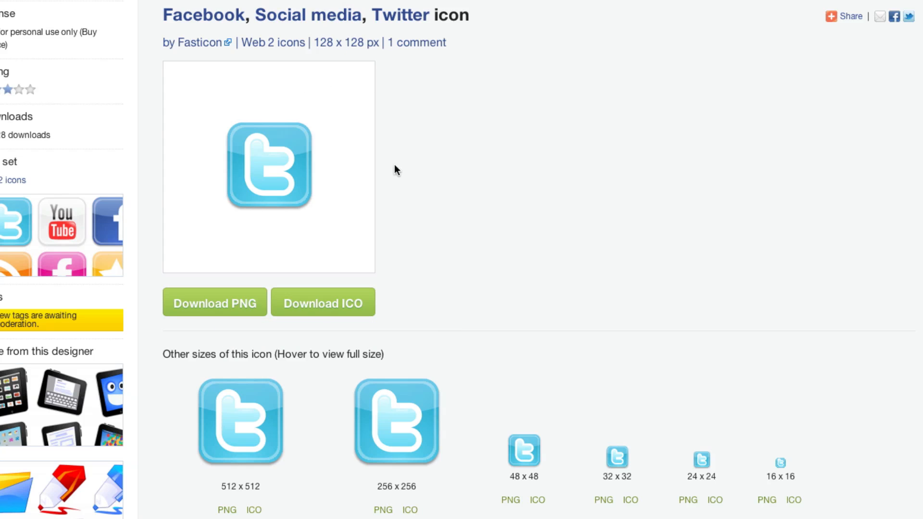
click(410, 510)
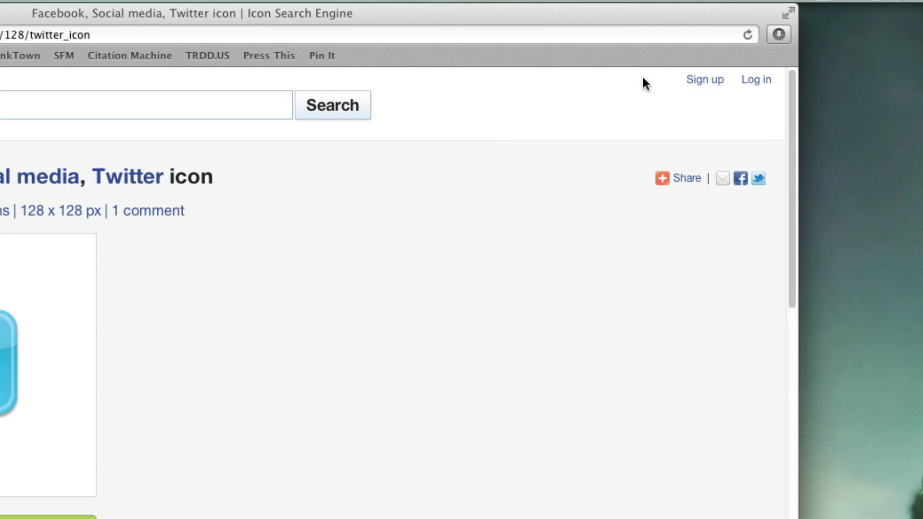
Open the downloaded Twitter ICO file in Preview, copy its image, and quit Preview and Safari.
click(776, 37)
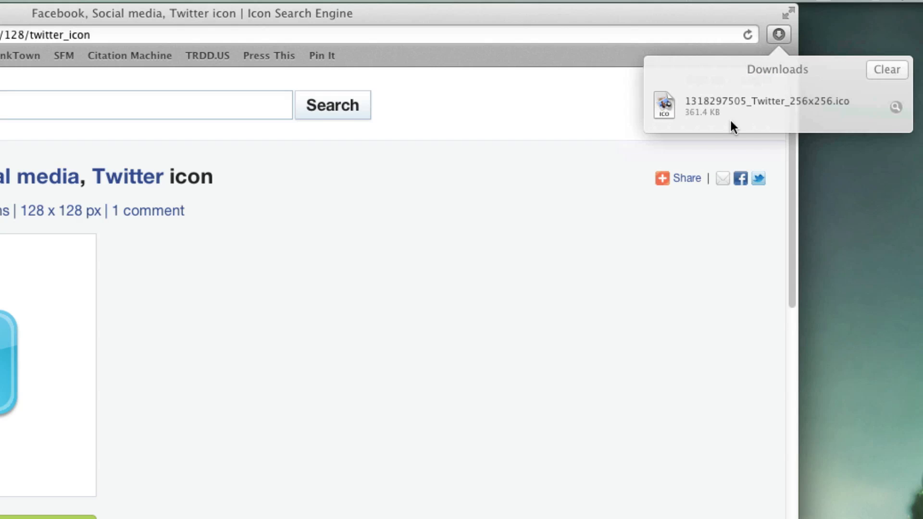
double_click(809, 113)
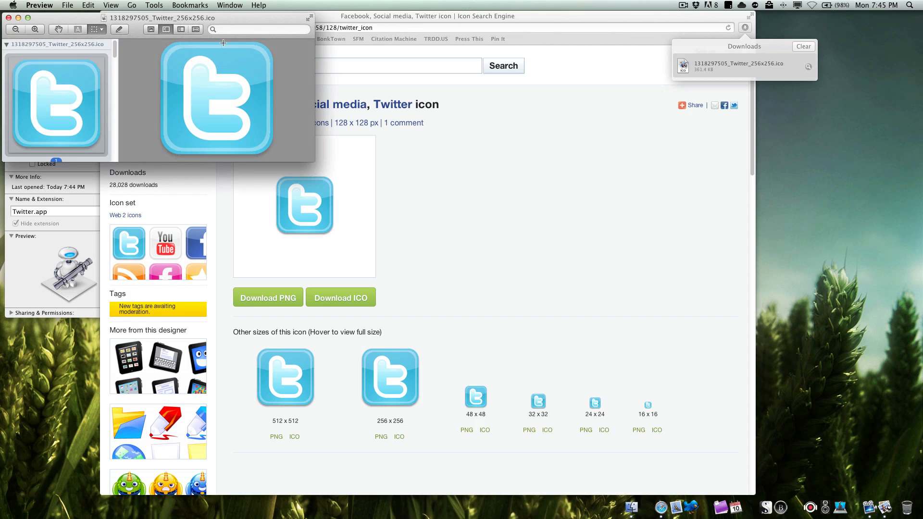
drag(248, 18, 624, 178)
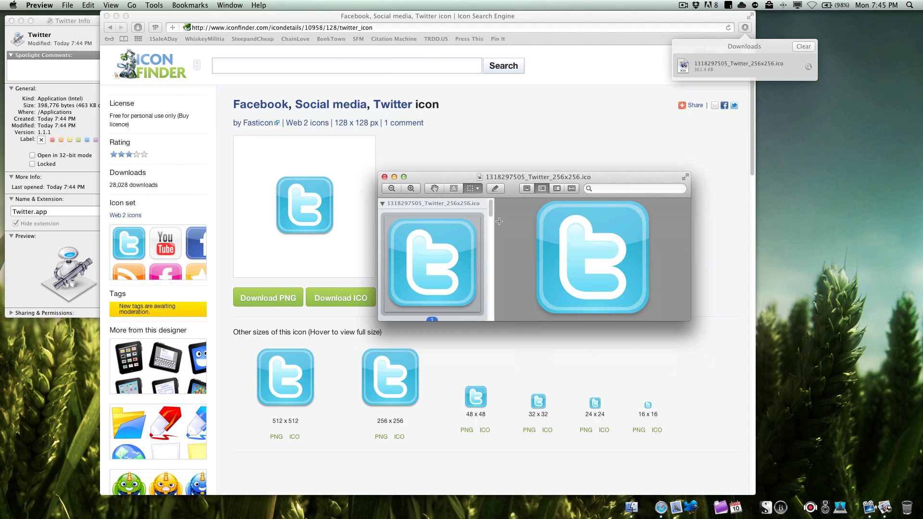
click(88, 4)
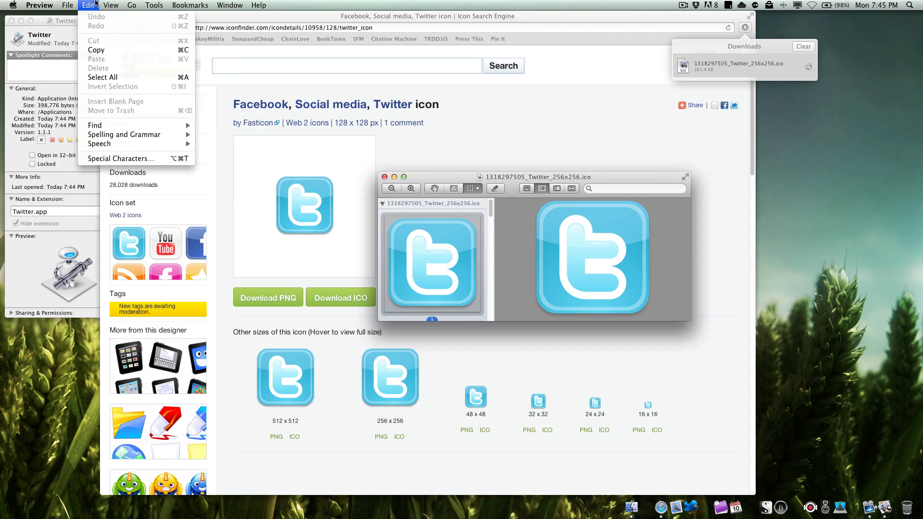
click(99, 50)
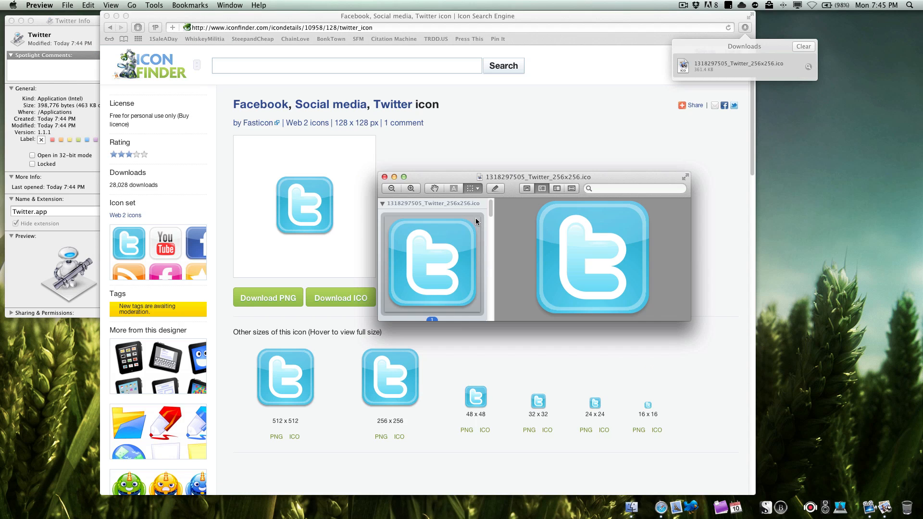
key(super+q)
key(super+q)
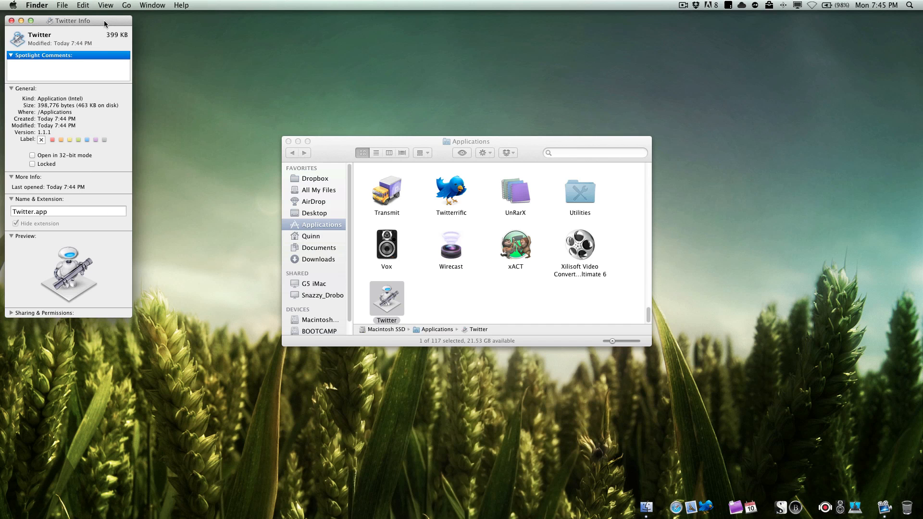
Replace the Twitter application's icon with the copied image in its file info, and close the info window.
drag(106, 24, 481, 76)
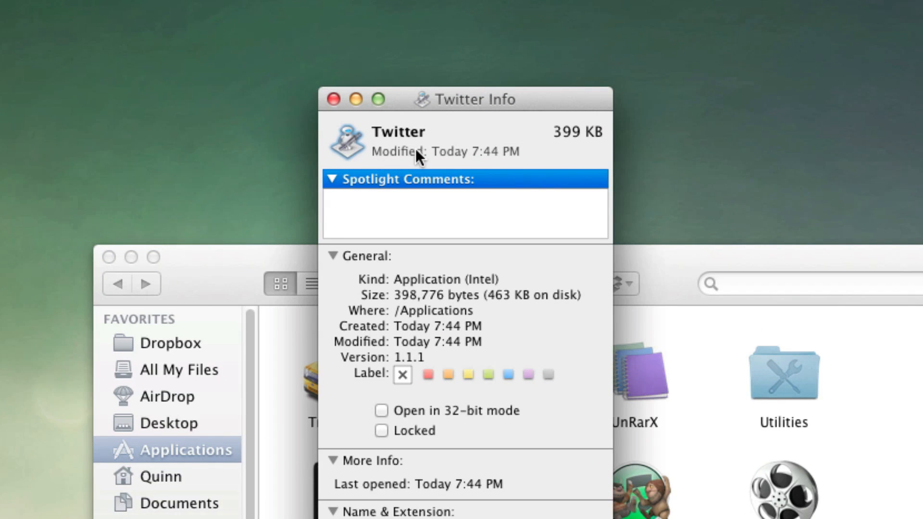
click(404, 208)
click(351, 144)
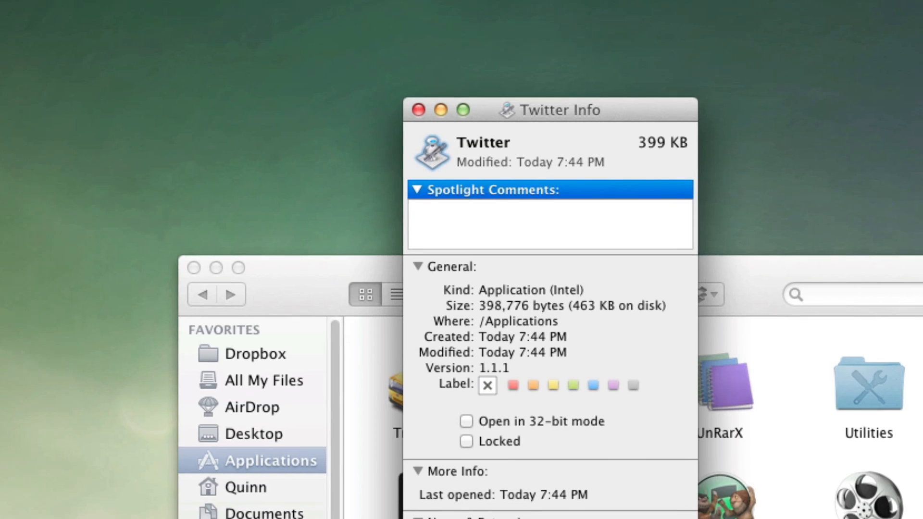
click(193, 8)
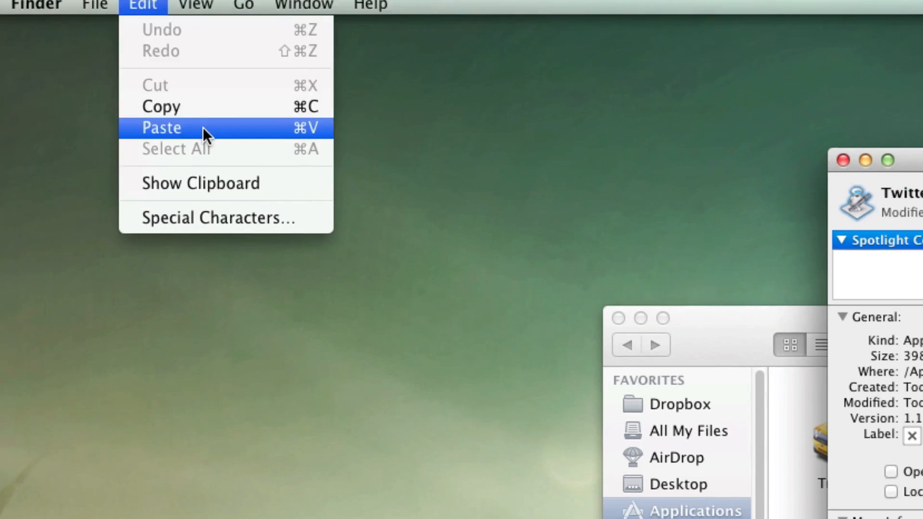
click(203, 127)
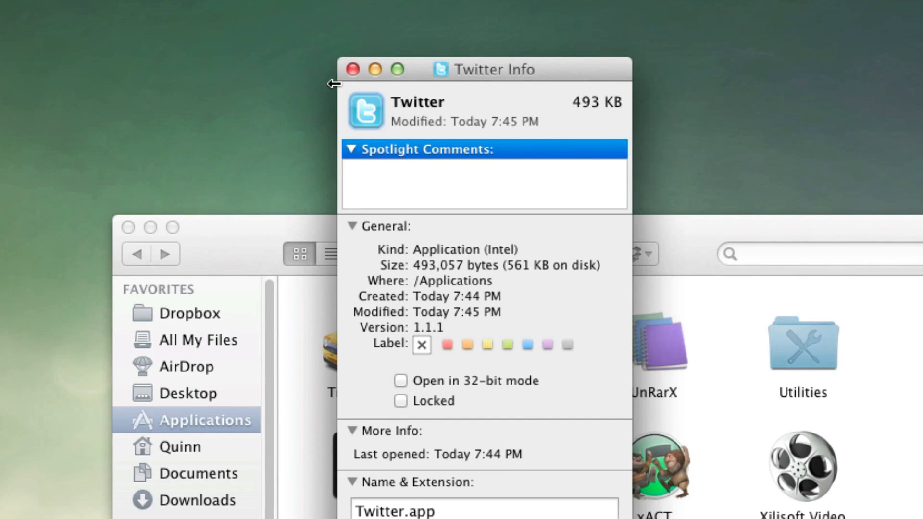
click(353, 70)
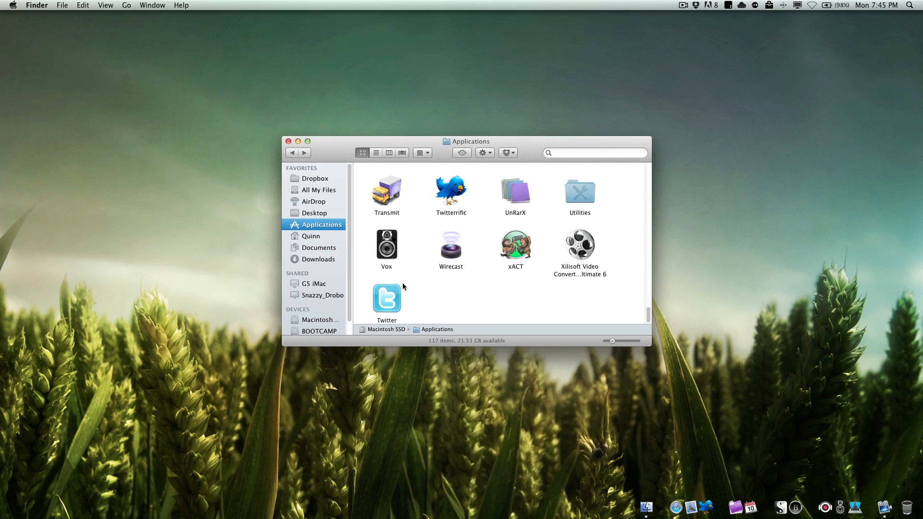
Add the Twitter application to the Dock next to Safari, test it by launching it from there, and quit Safari.
drag(379, 306, 685, 511)
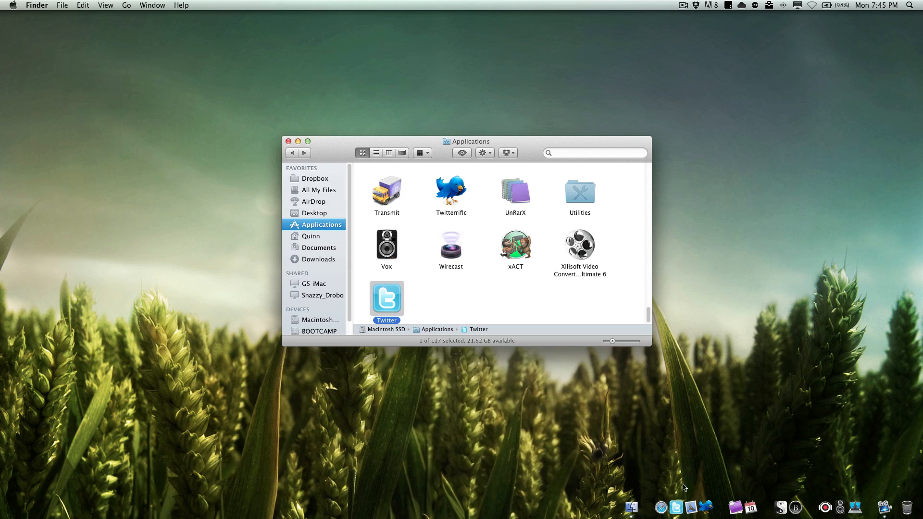
click(680, 508)
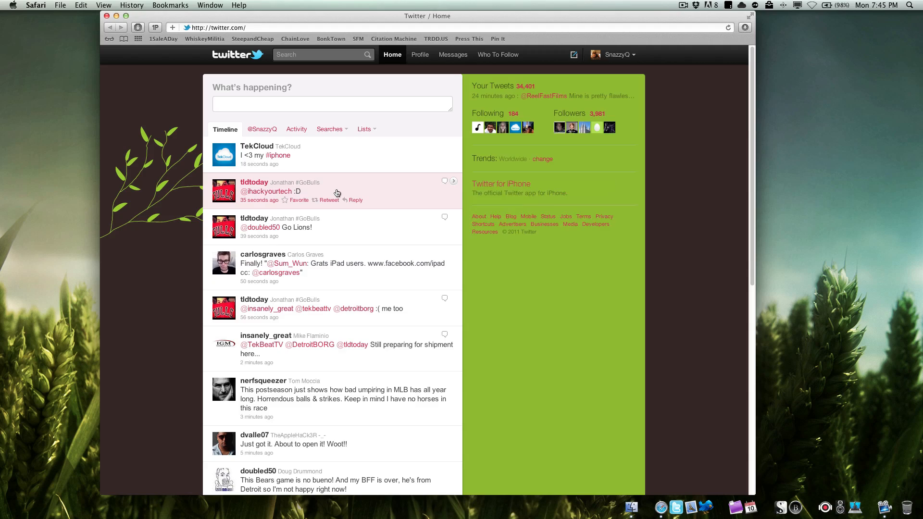
key(super+q)
Test the Twitter application by launching it from Launchpad, then hide Safari and deselect the application in the Applications folder.
key(F4)
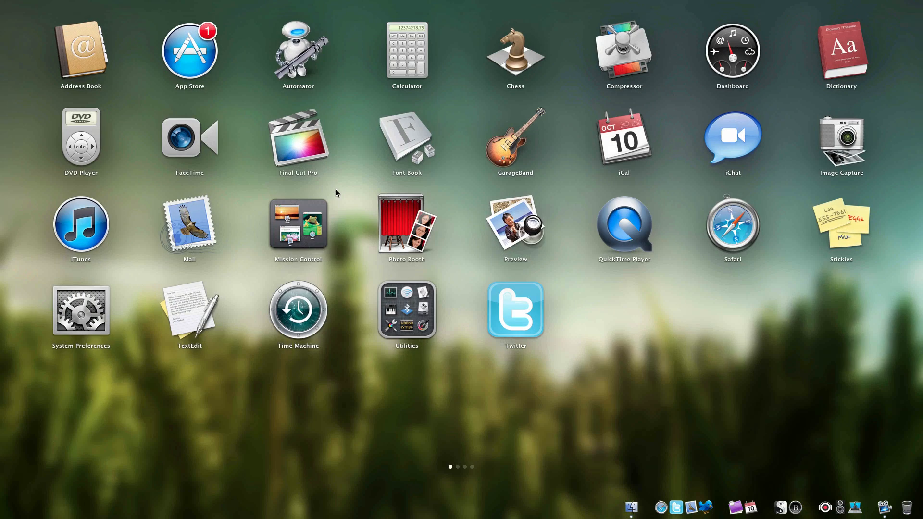
click(512, 301)
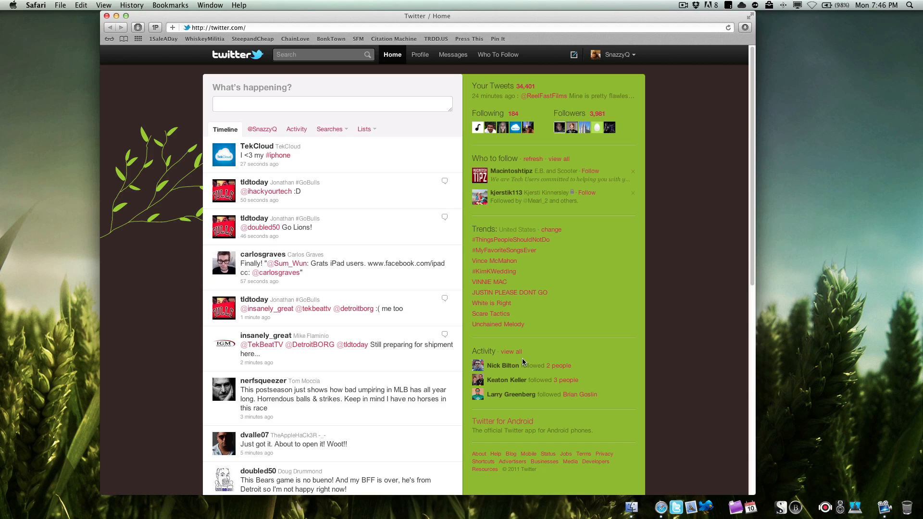
key(super+h)
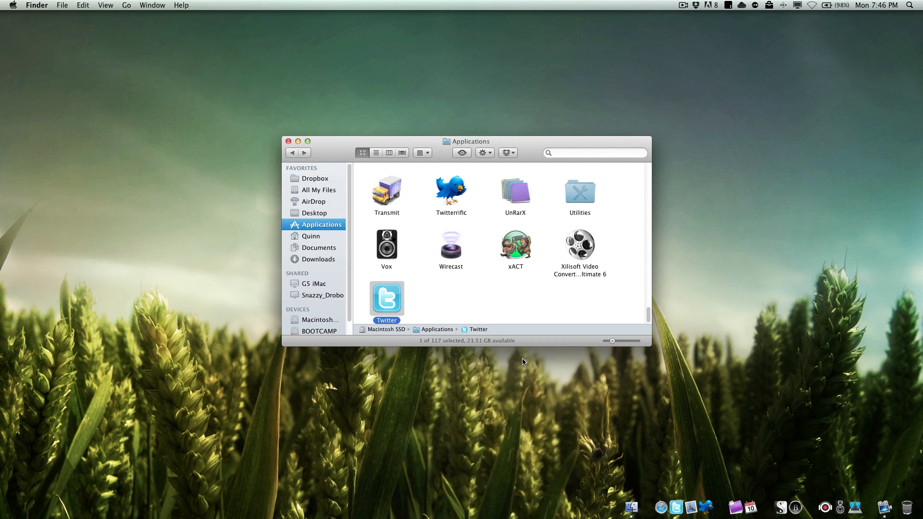
click(516, 308)
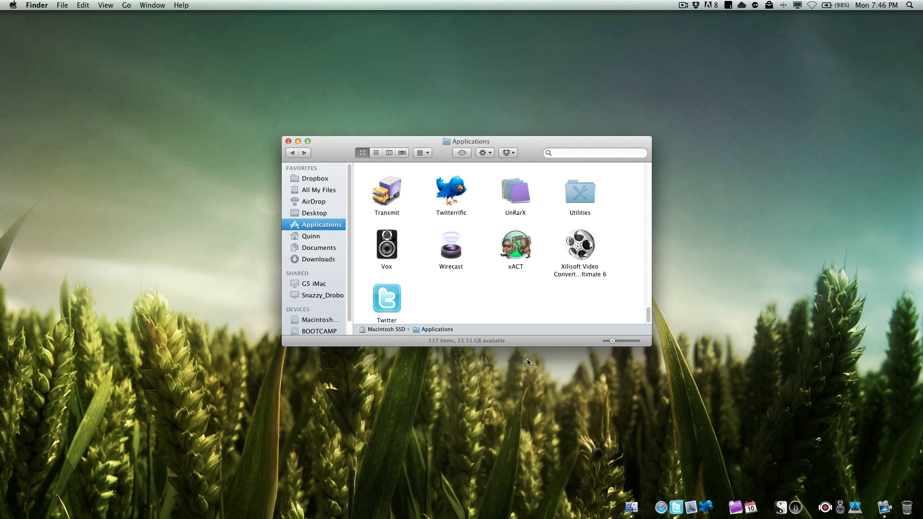